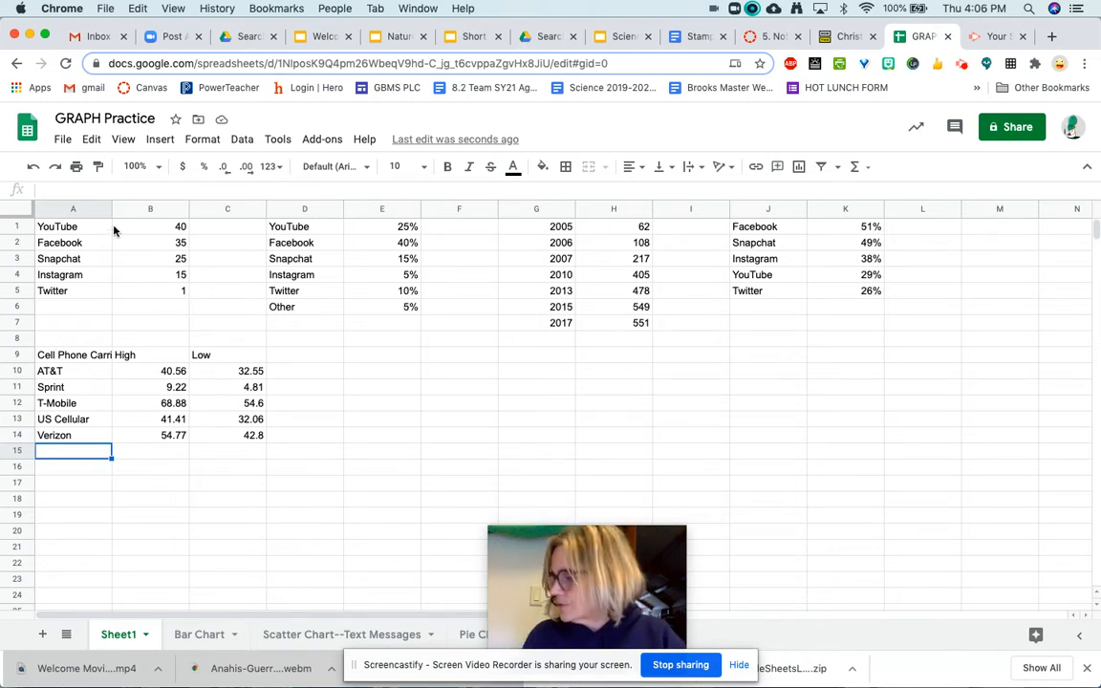
Step: Widen column A so that the full Cell Phone Carrier heading fits in its cell
mouse_move(3, 3)
left_click(330, 160)
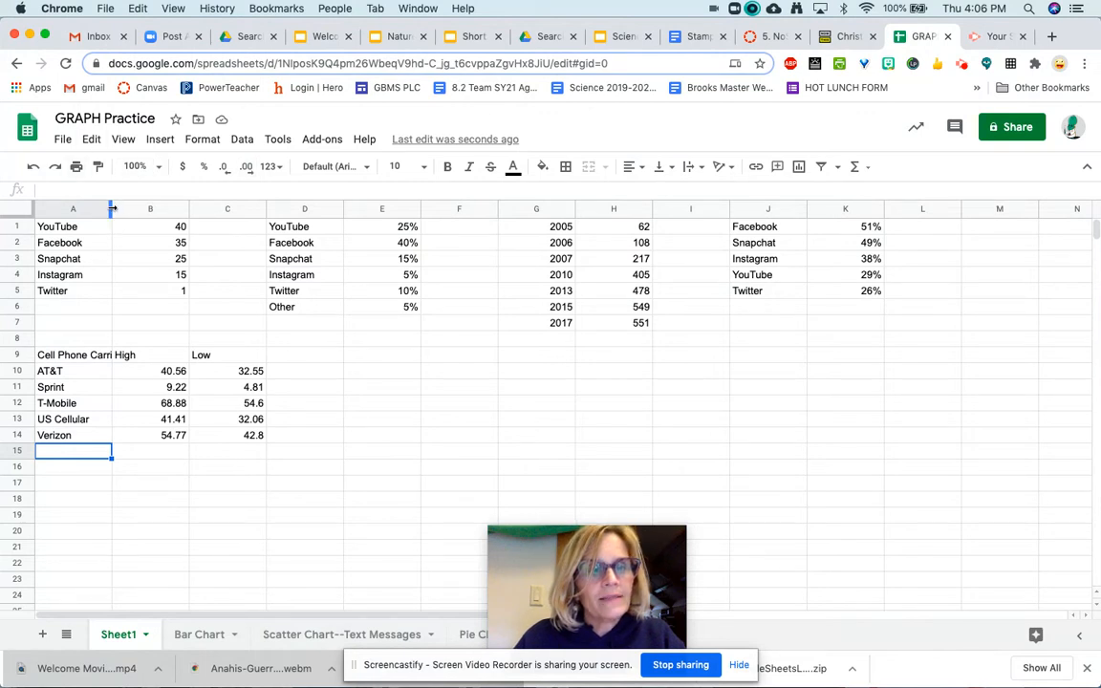
left_click_drag(112, 208, 141, 212)
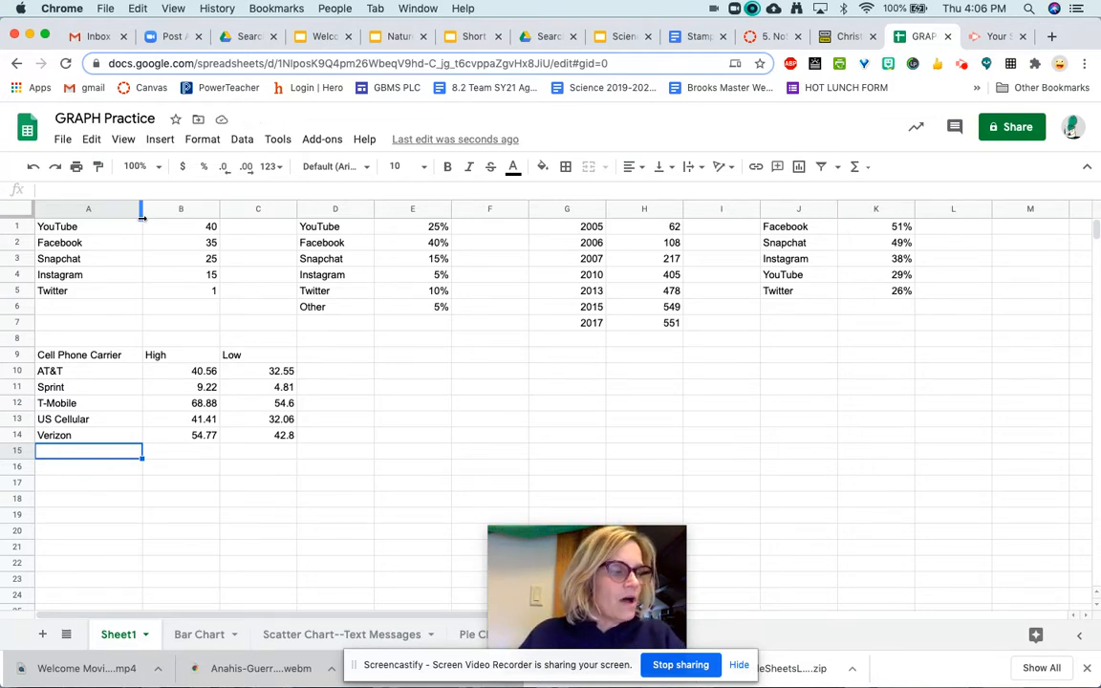
Step: Format the High and Low values in B10:C14 as dollar currency
left_click(177, 373)
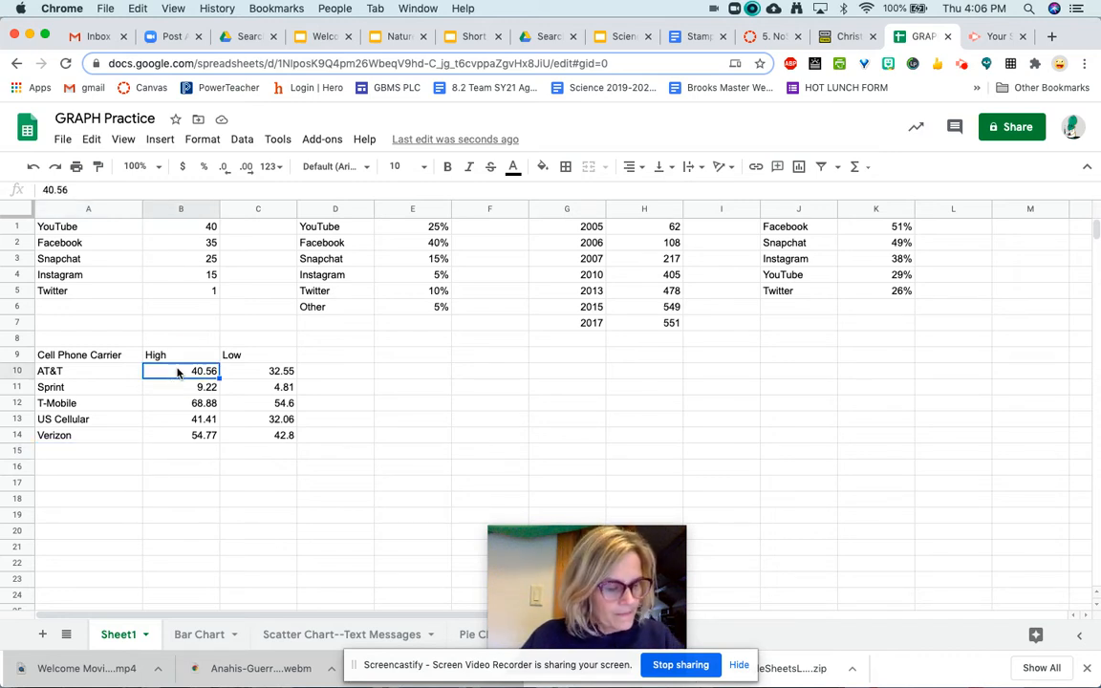
left_click(282, 437, "shift")
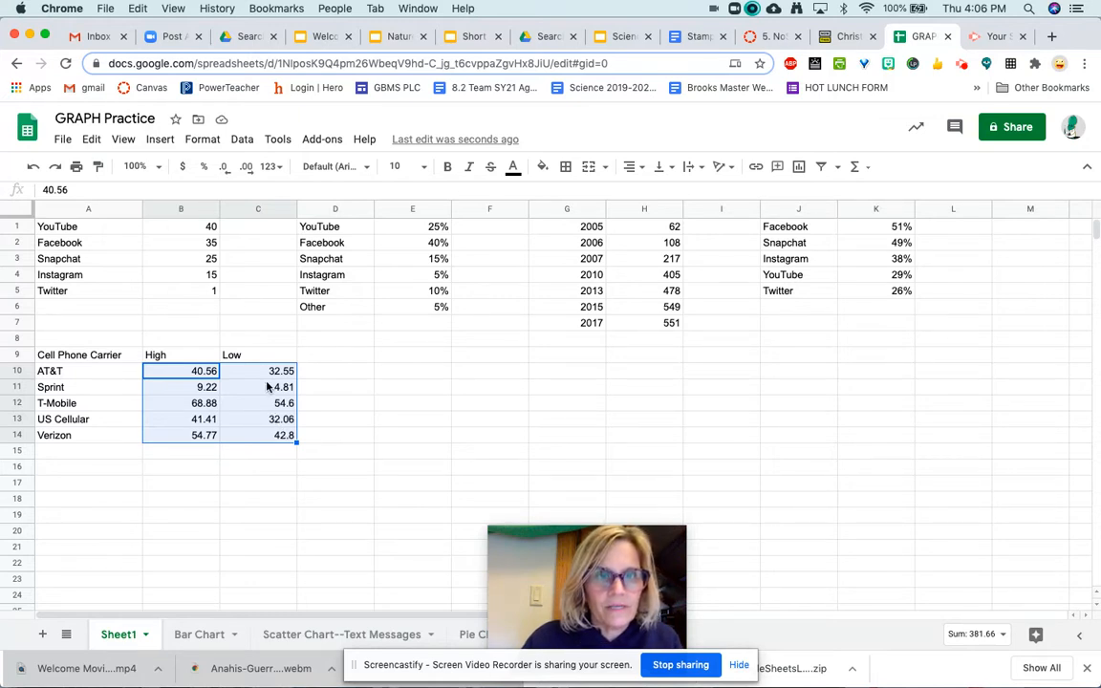
left_click(182, 168)
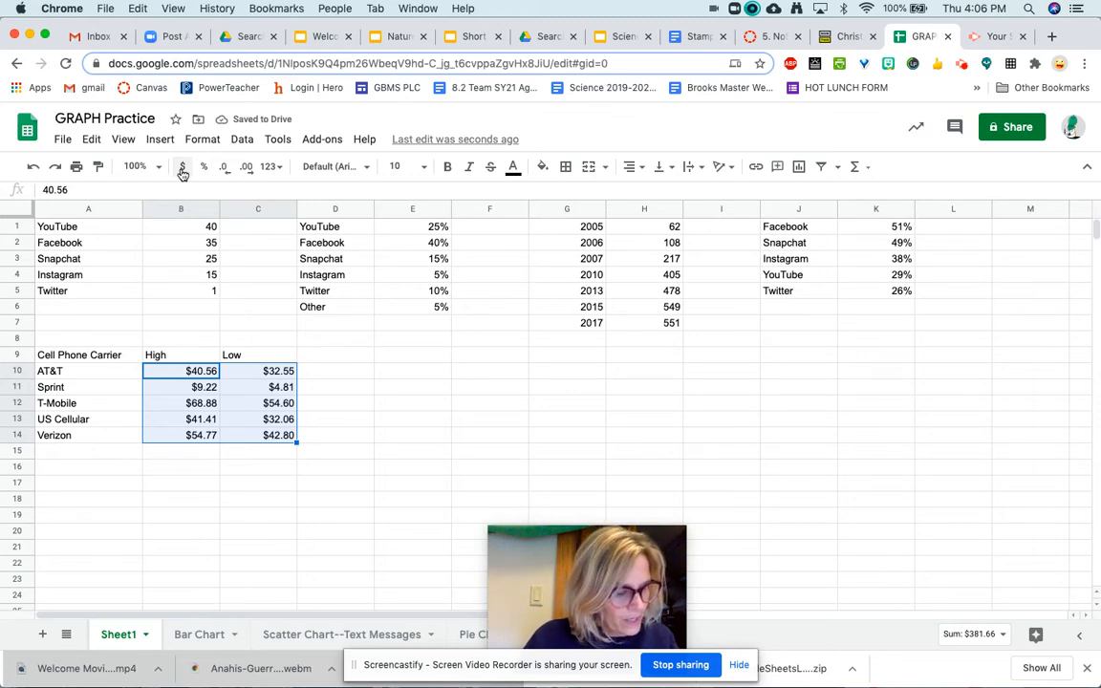
left_click(100, 482)
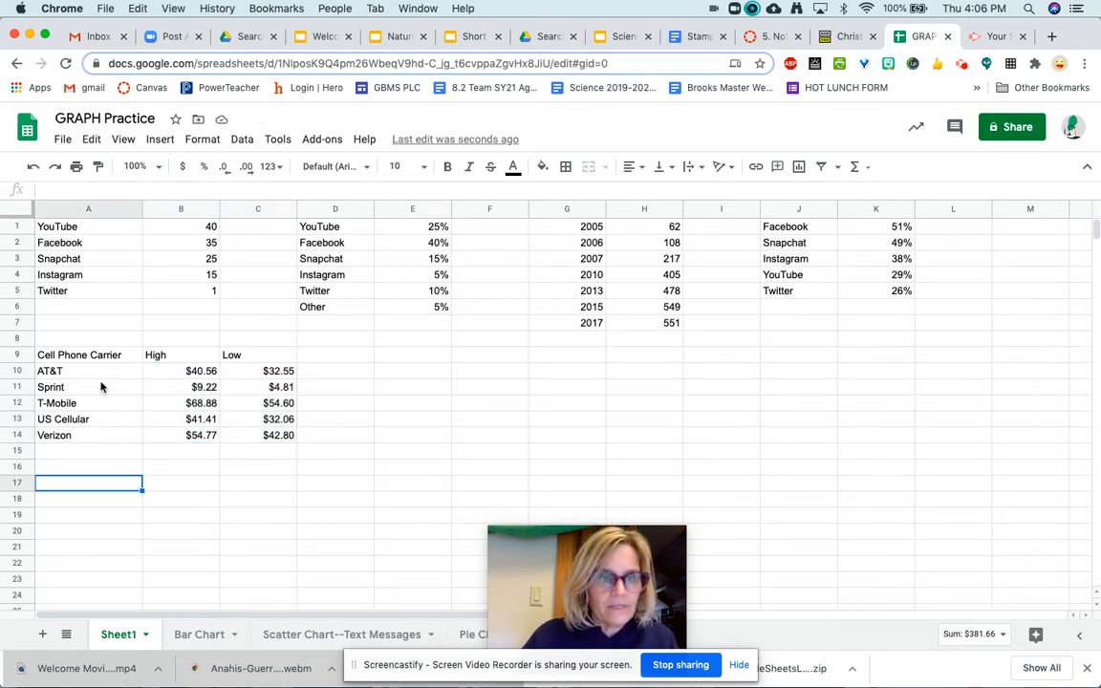
Step: Insert a chart from the cell phone carrier table A9:C14 and set its type to Line chart
left_click(46, 357)
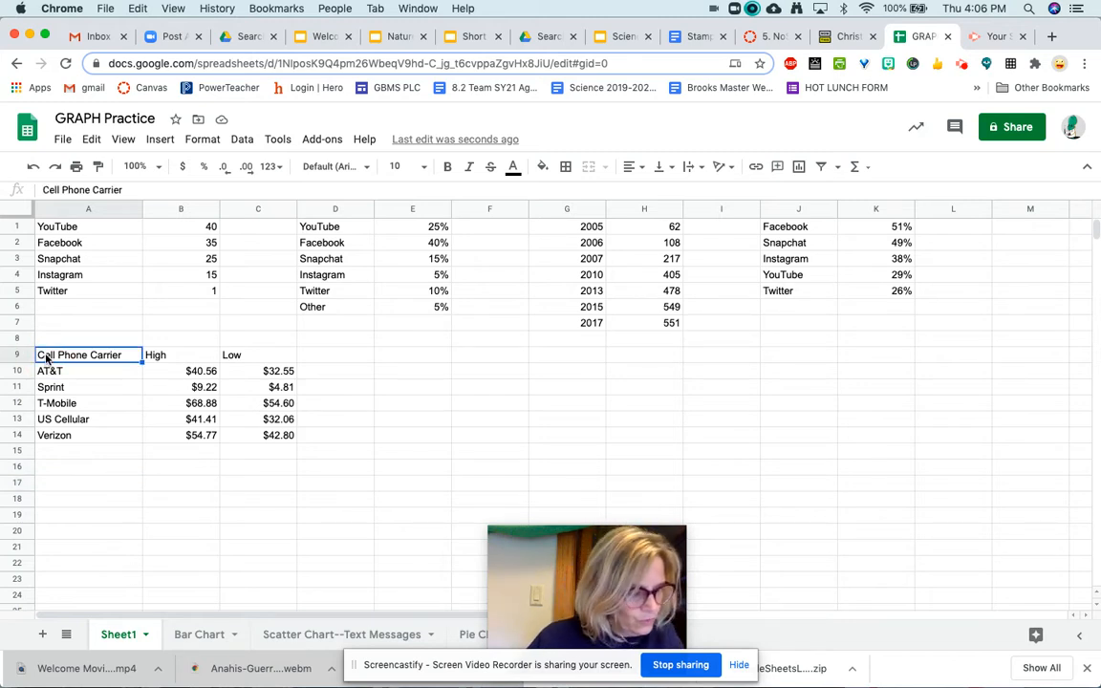
left_click(276, 436, "shift")
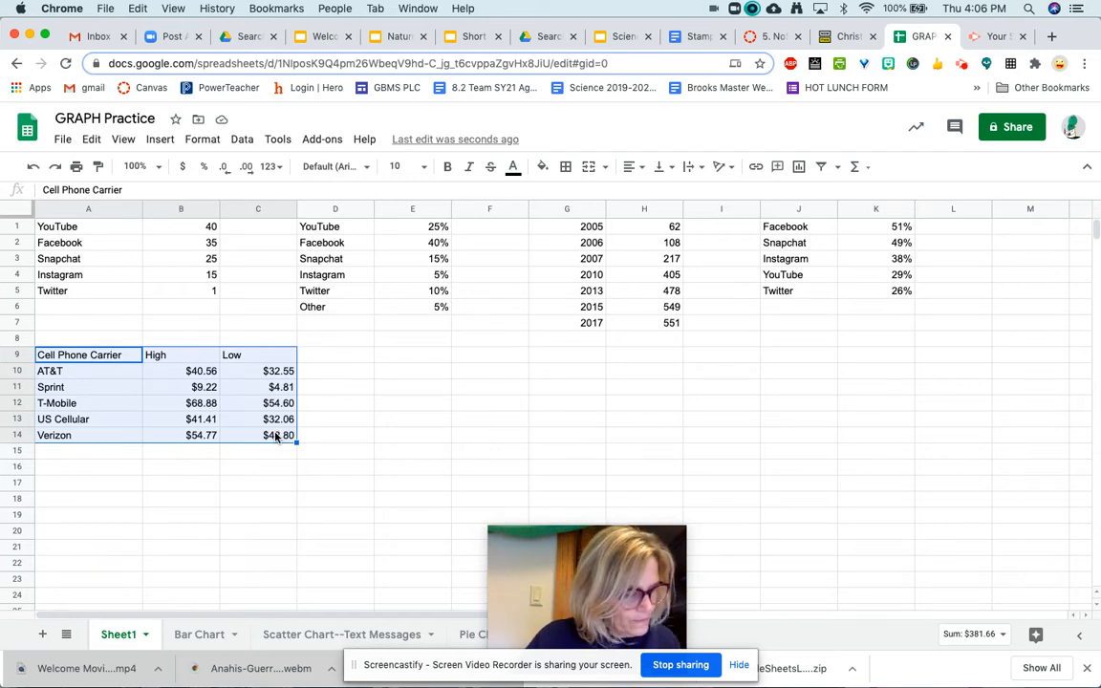
left_click(800, 167)
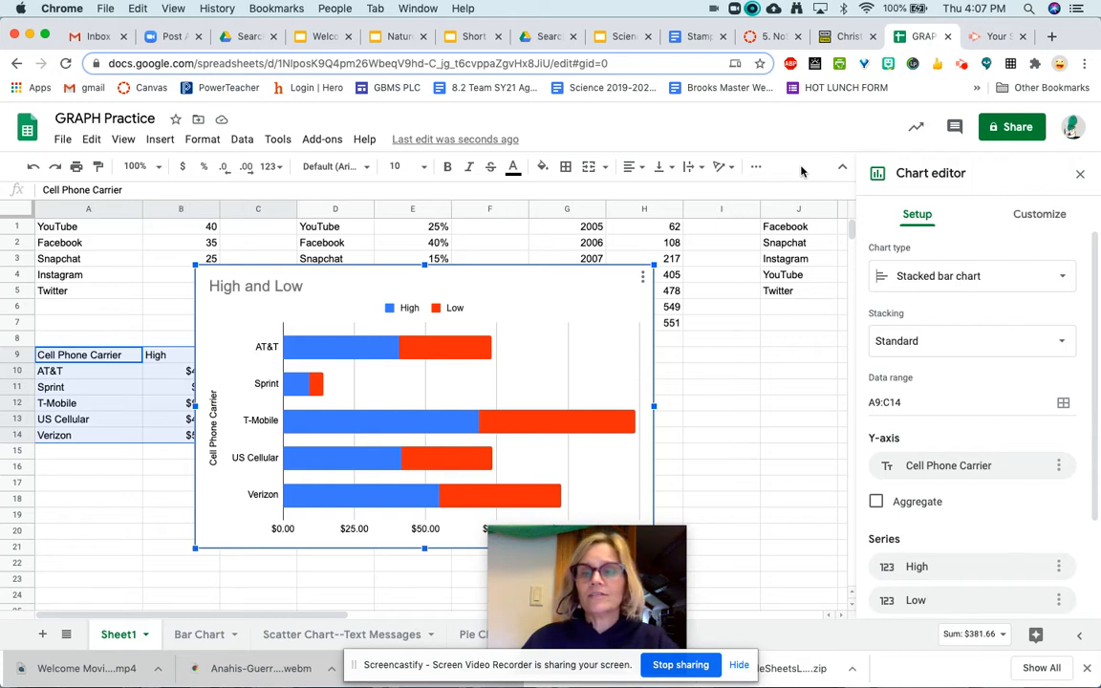
left_click(960, 287)
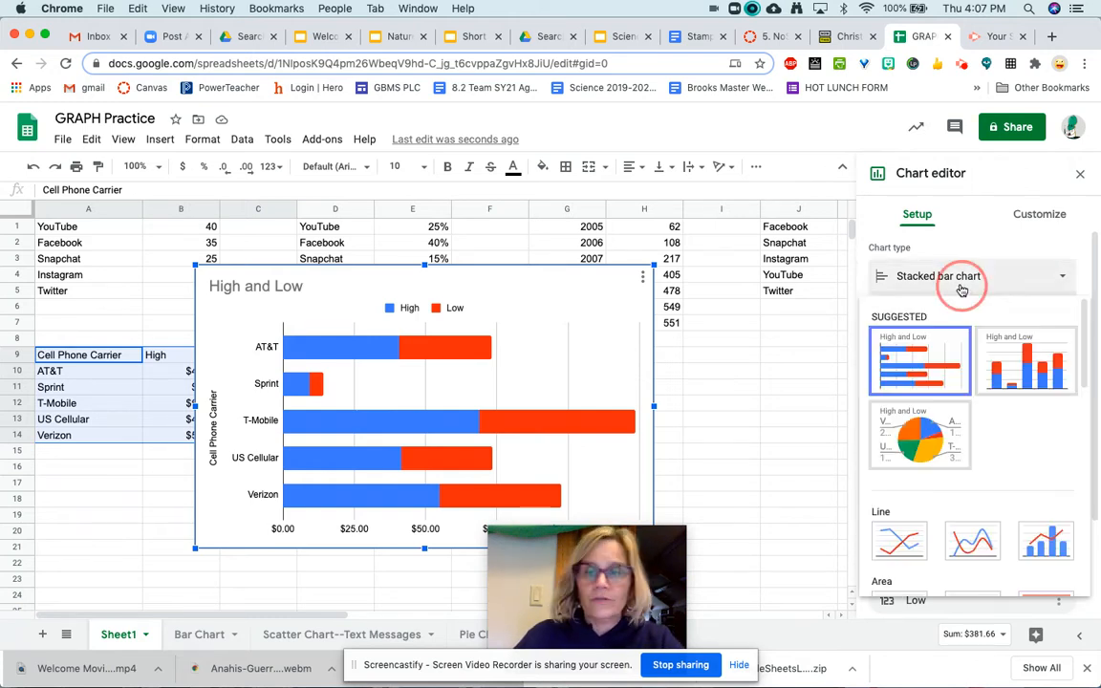
left_click(899, 543)
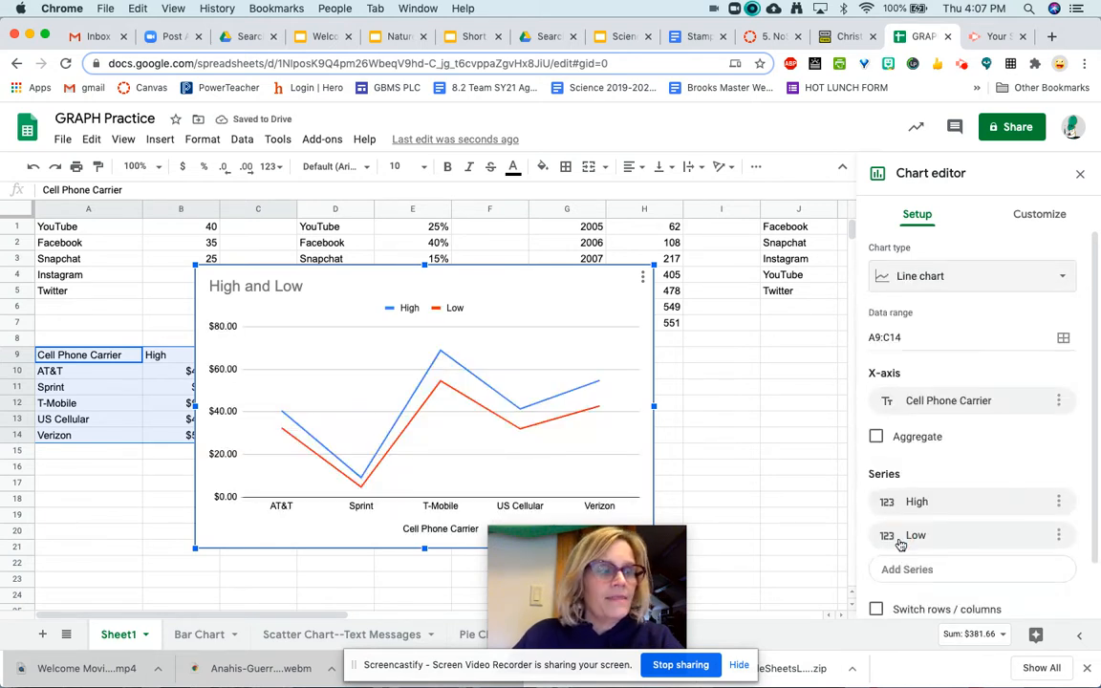
Step: Turn on data labels for all series of the line chart
scroll(961, 474, "down", 1)
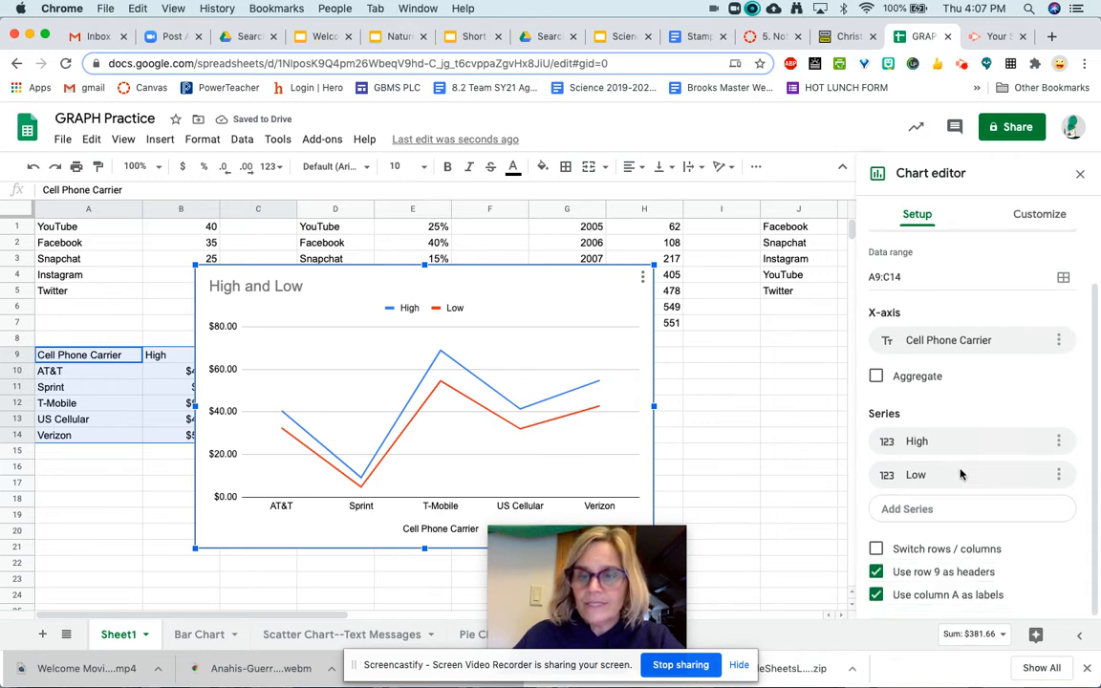
scroll(961, 474, "up", 1)
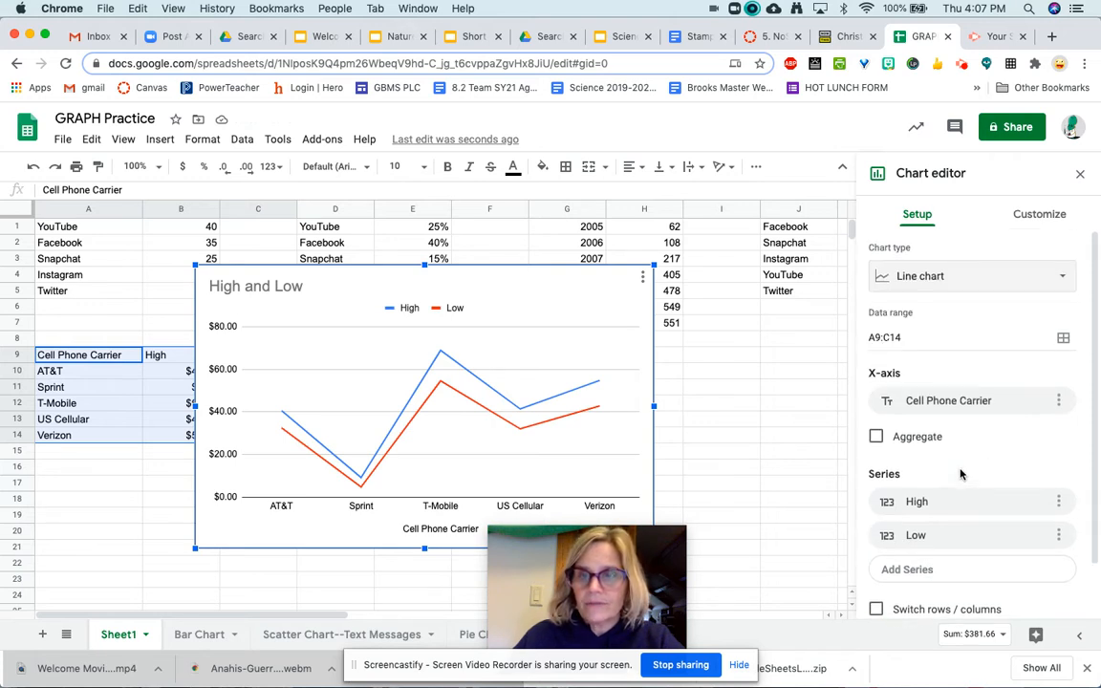
left_click(1042, 218)
left_click(897, 345)
scroll(917, 459, "down", 4)
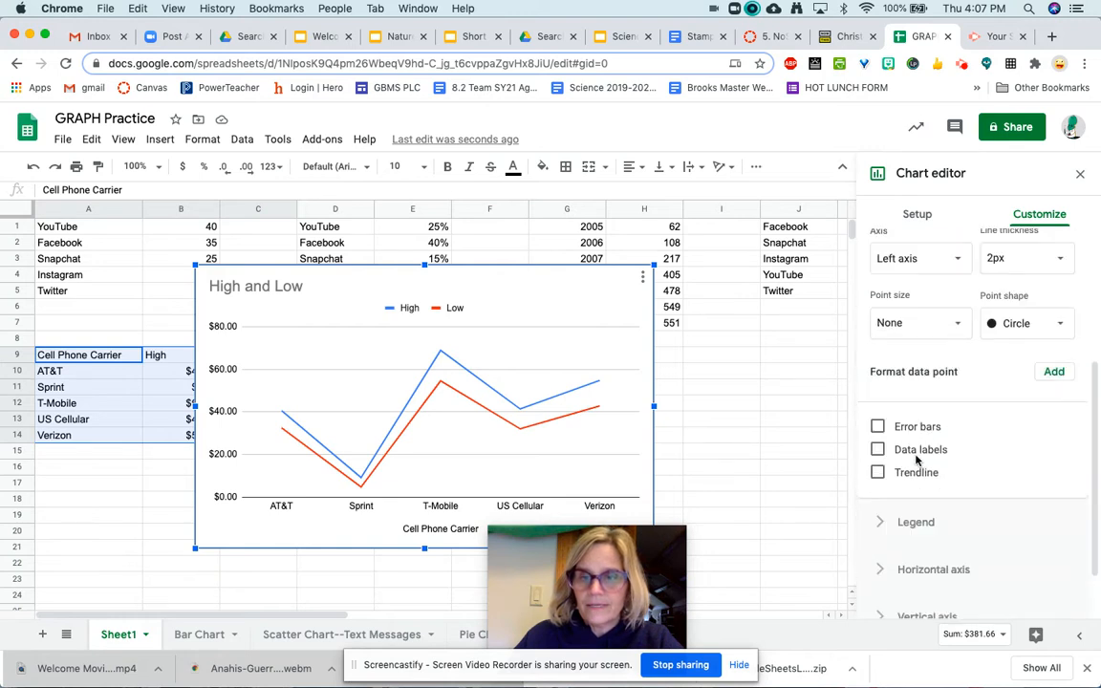
left_click(878, 450)
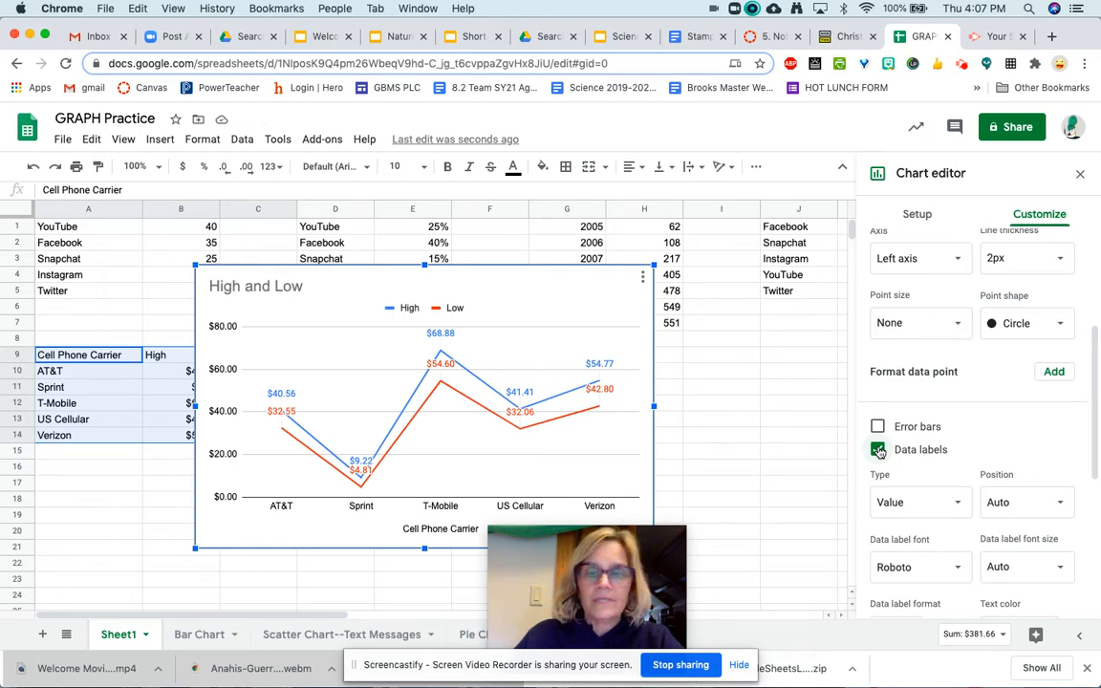
Step: Change the chart title to "Cell Phone Carrier Stocks Highs/Lows" and close the chart editor
scroll(978, 363, "up", 3)
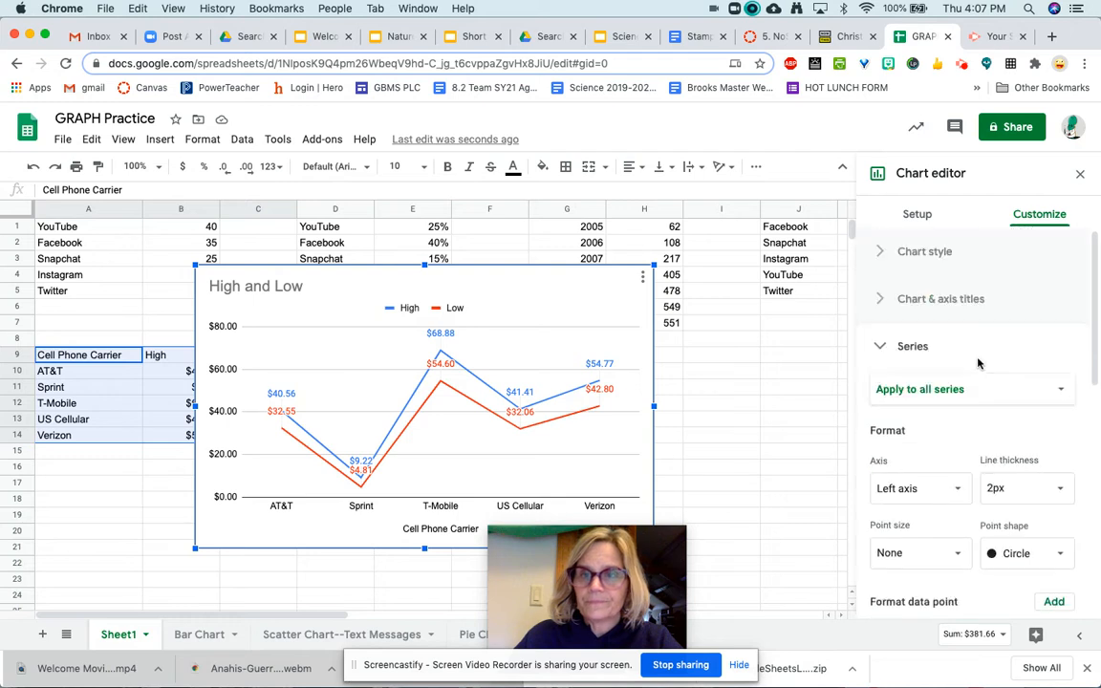
left_click(933, 299)
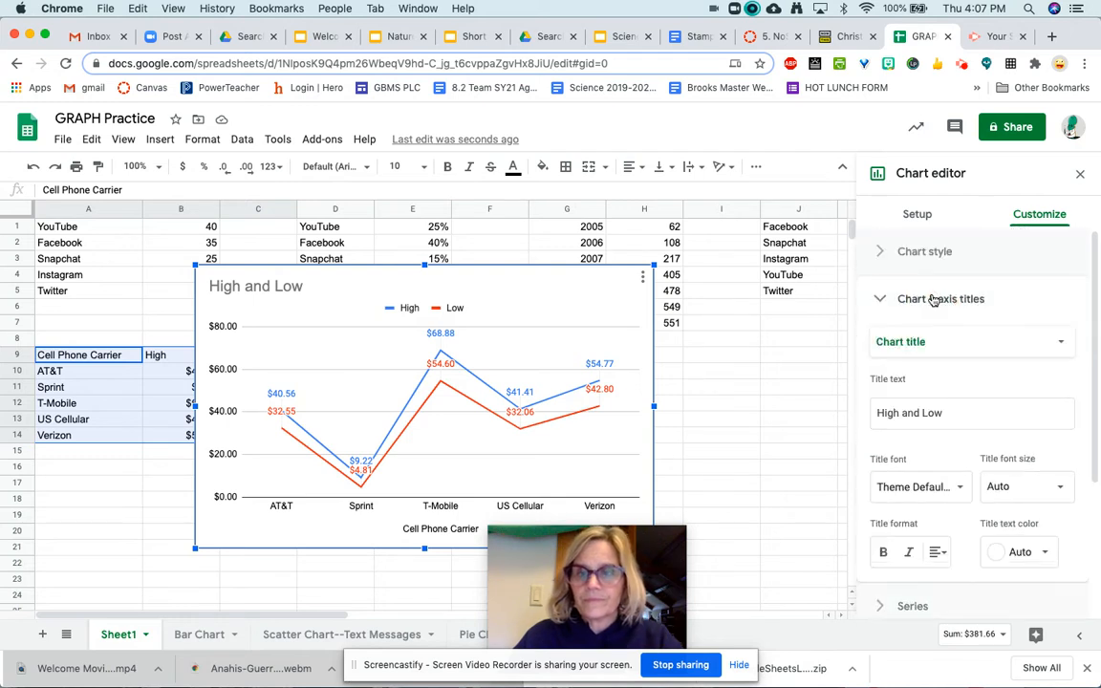
left_click(956, 411)
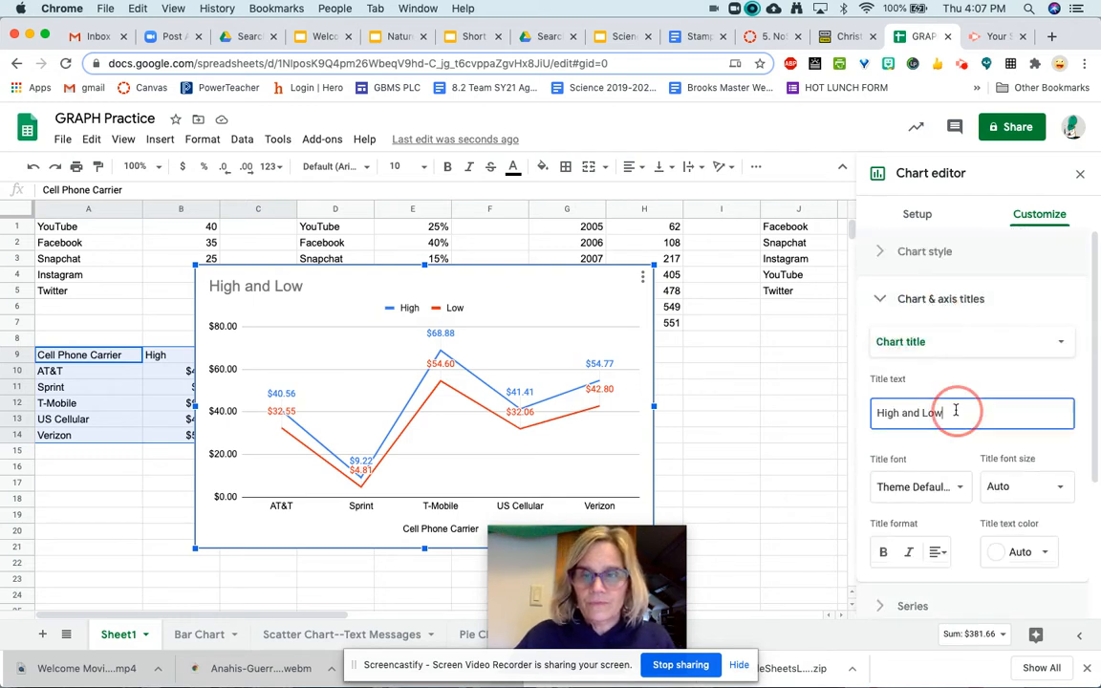
left_click_drag(955, 411, 847, 415)
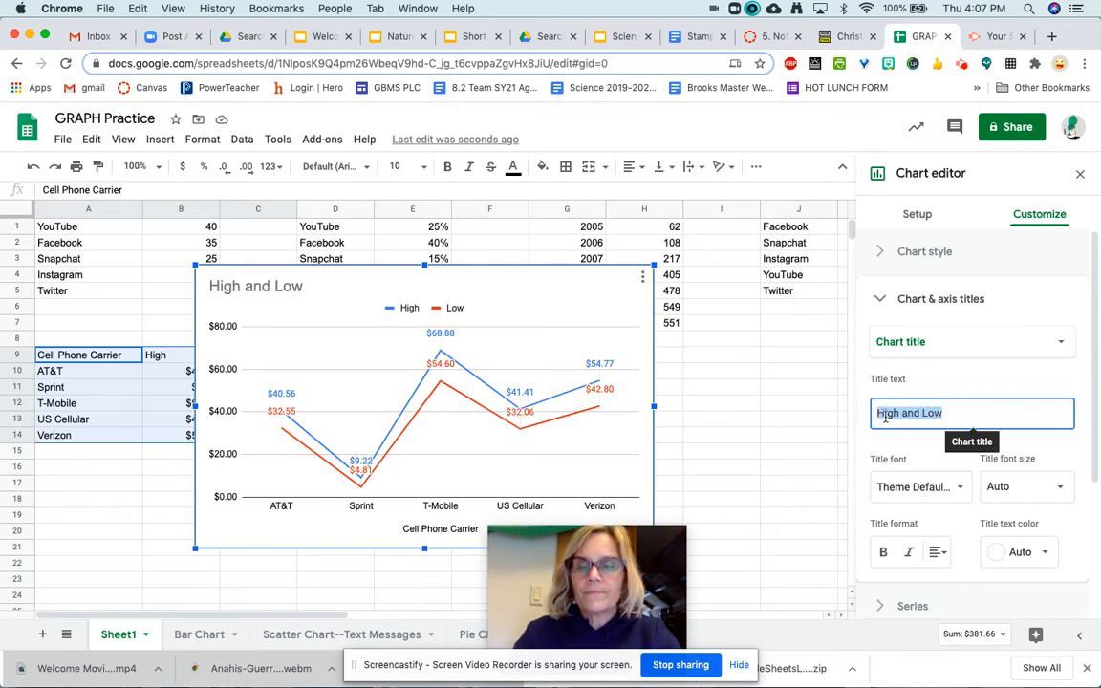
type("Cell P")
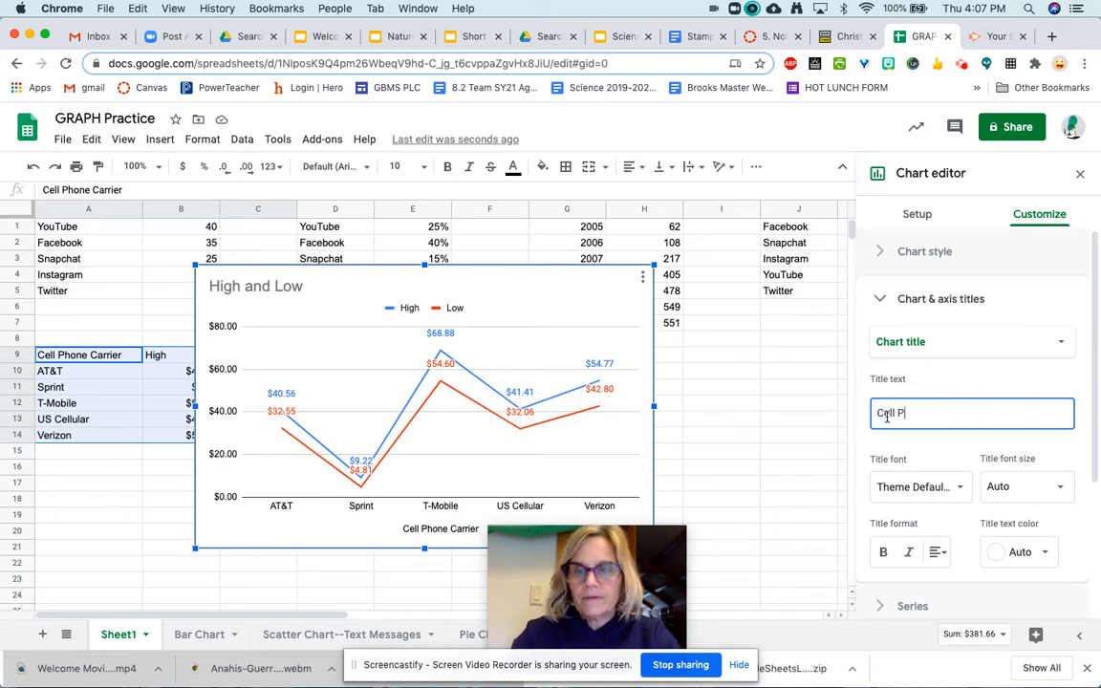
type("hone Carrier ")
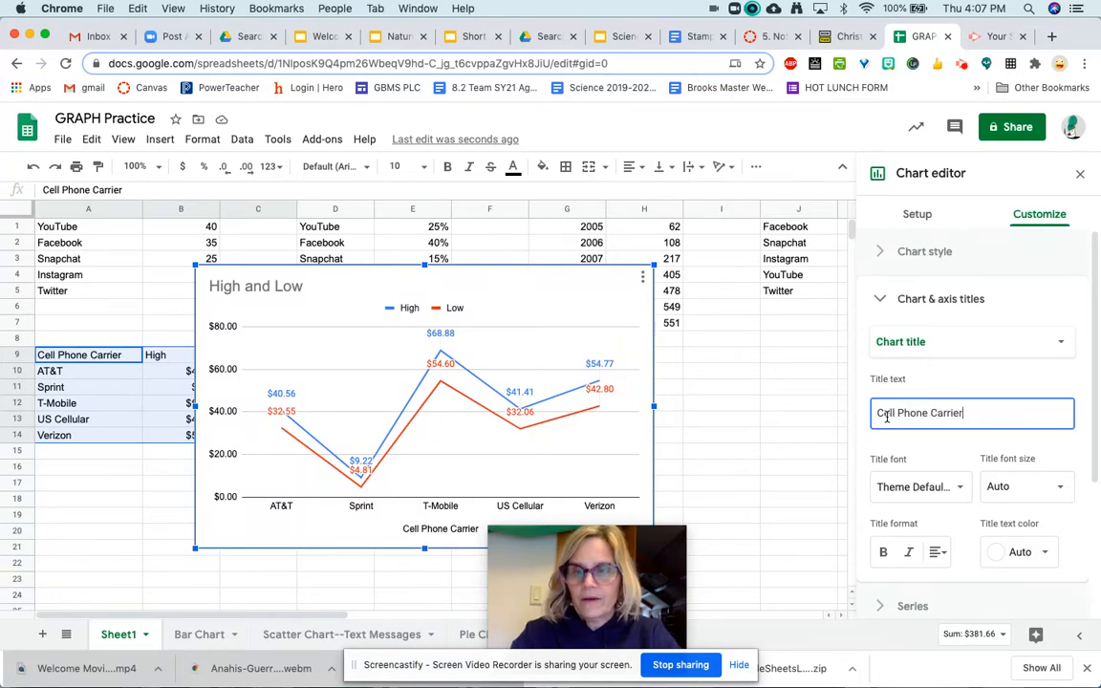
type("STock")
key("BackSpace")
key("BackSpace")
key("BackSpace")
key("BackSpace")
type("tocks")
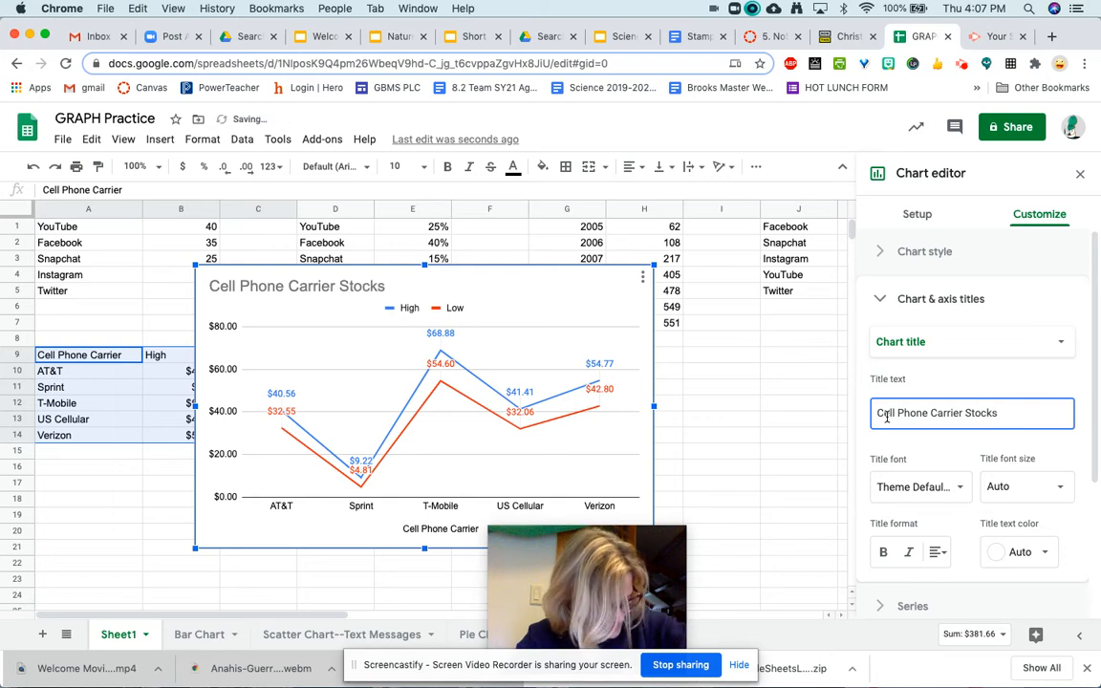
type(" Highs/Lows")
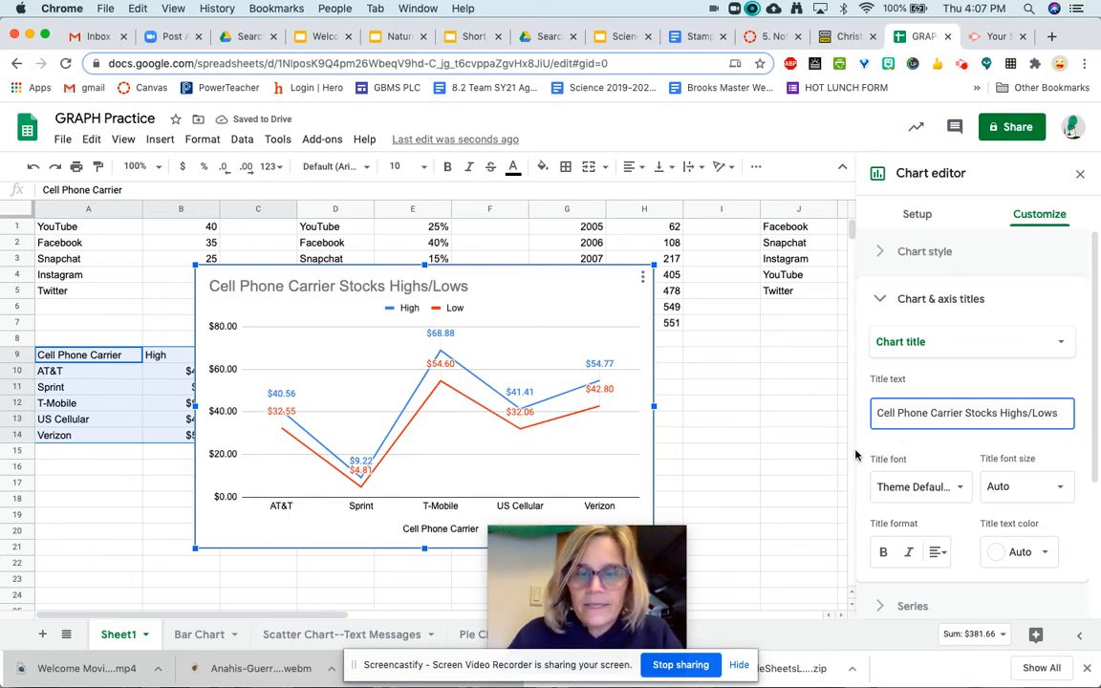
left_click(787, 516)
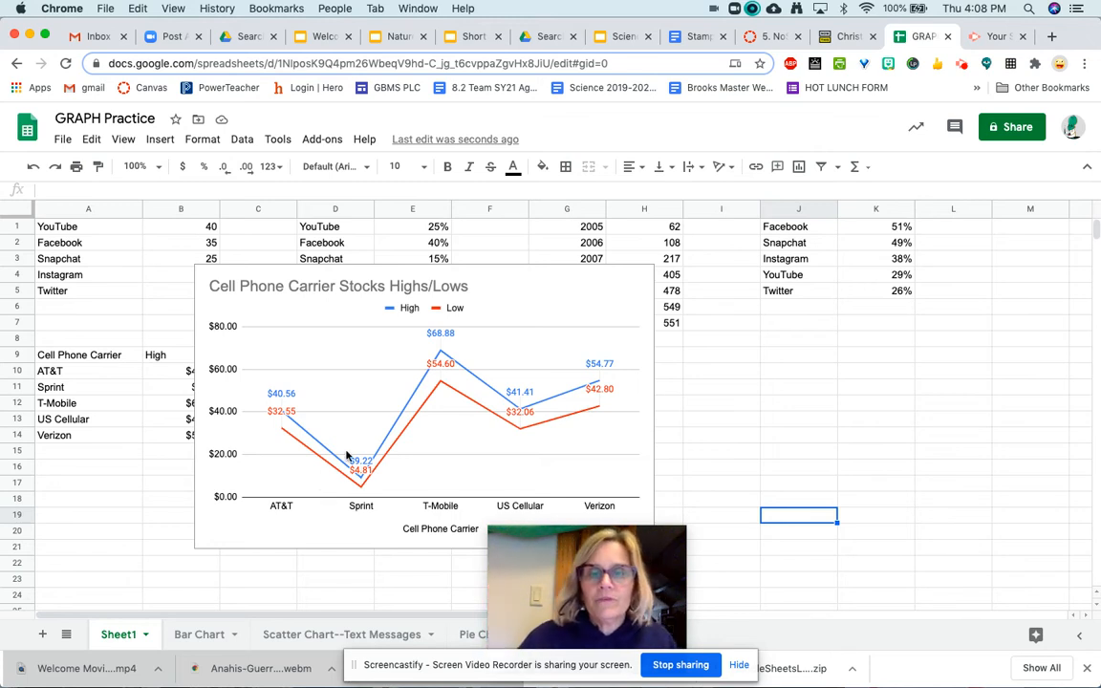
Step: Move the cell phone carrier line chart to its own sheet
left_click(638, 281)
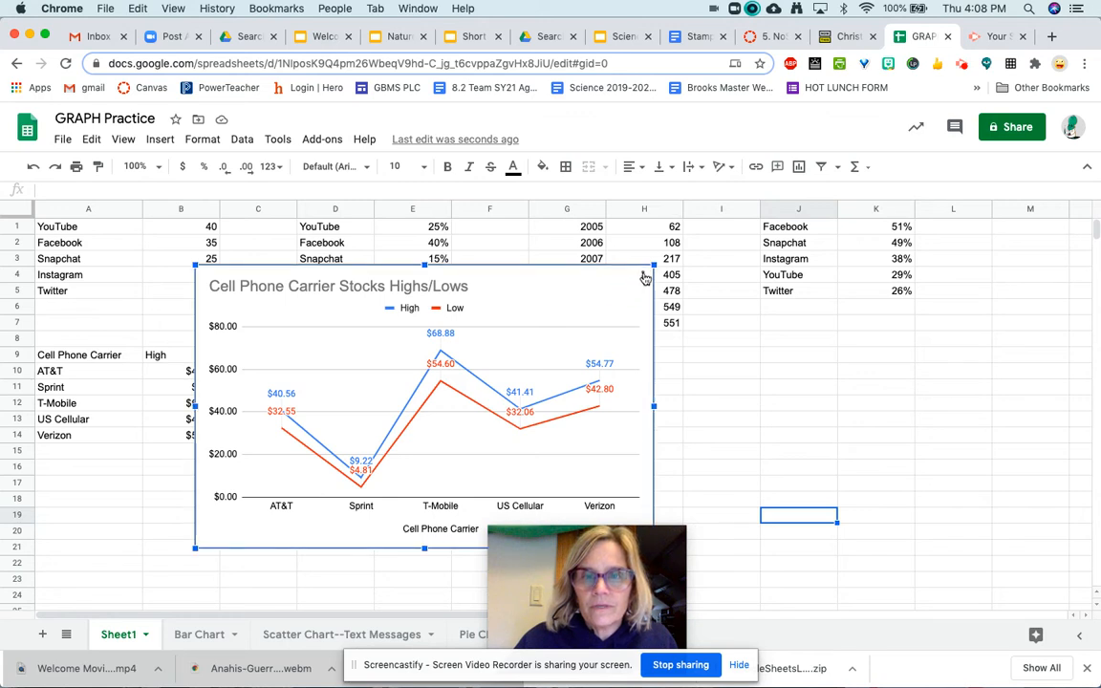
left_click(643, 278)
left_click(594, 429)
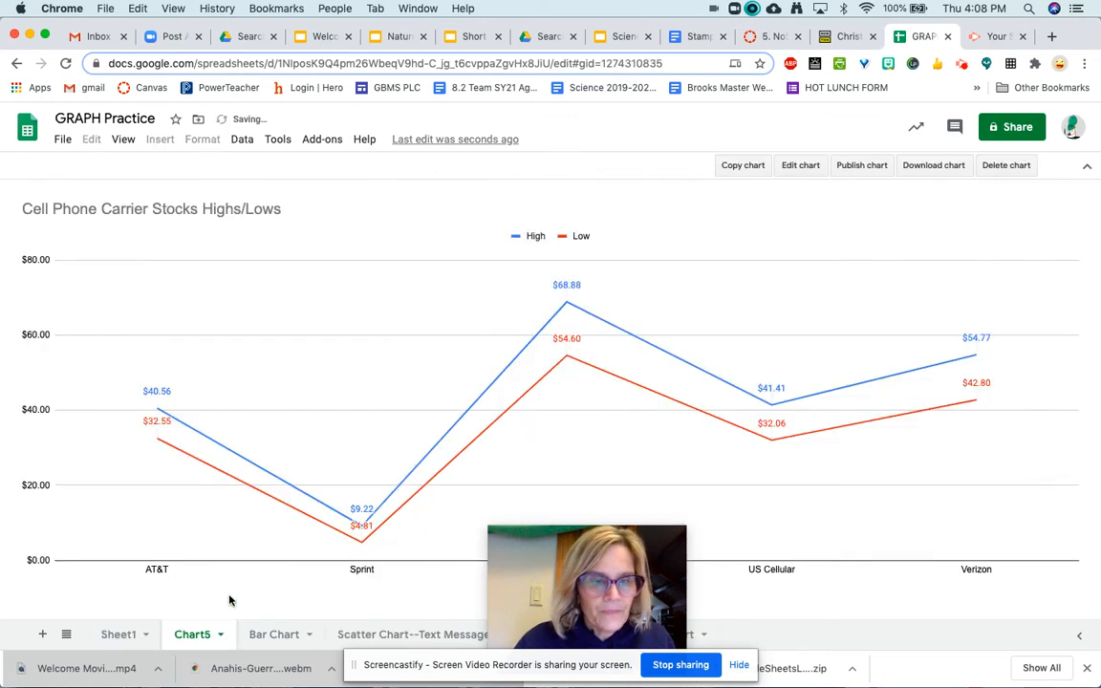
Step: Rename the new chart sheet as "Line Chart"
left_click(191, 636)
double_click(191, 637)
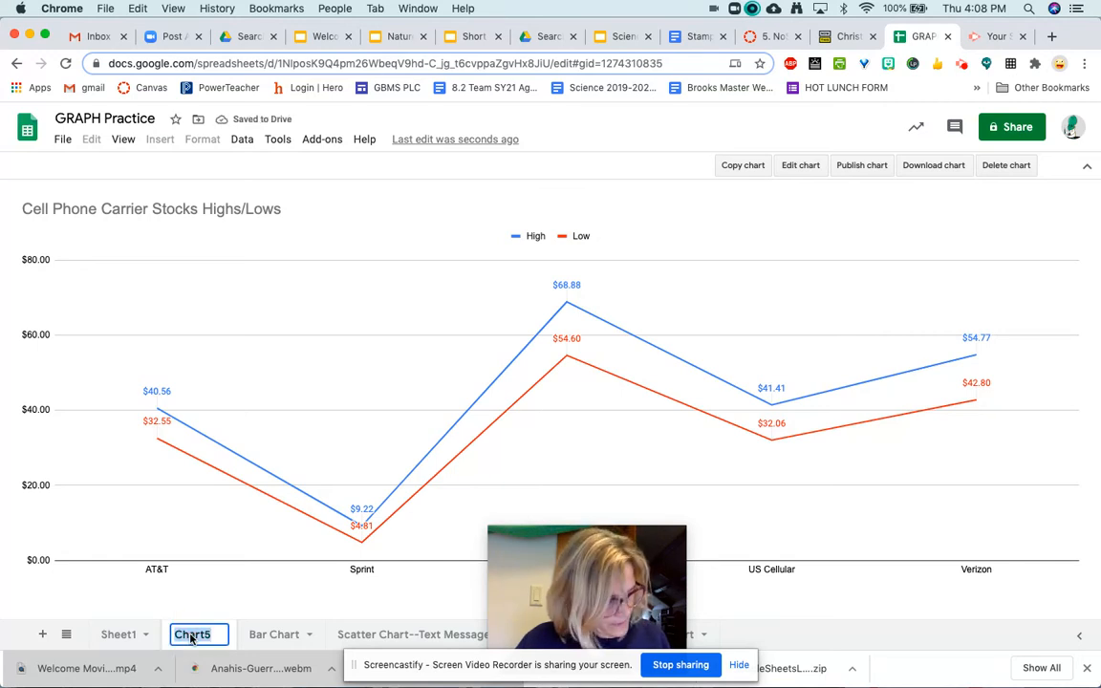
type("Line Chart")
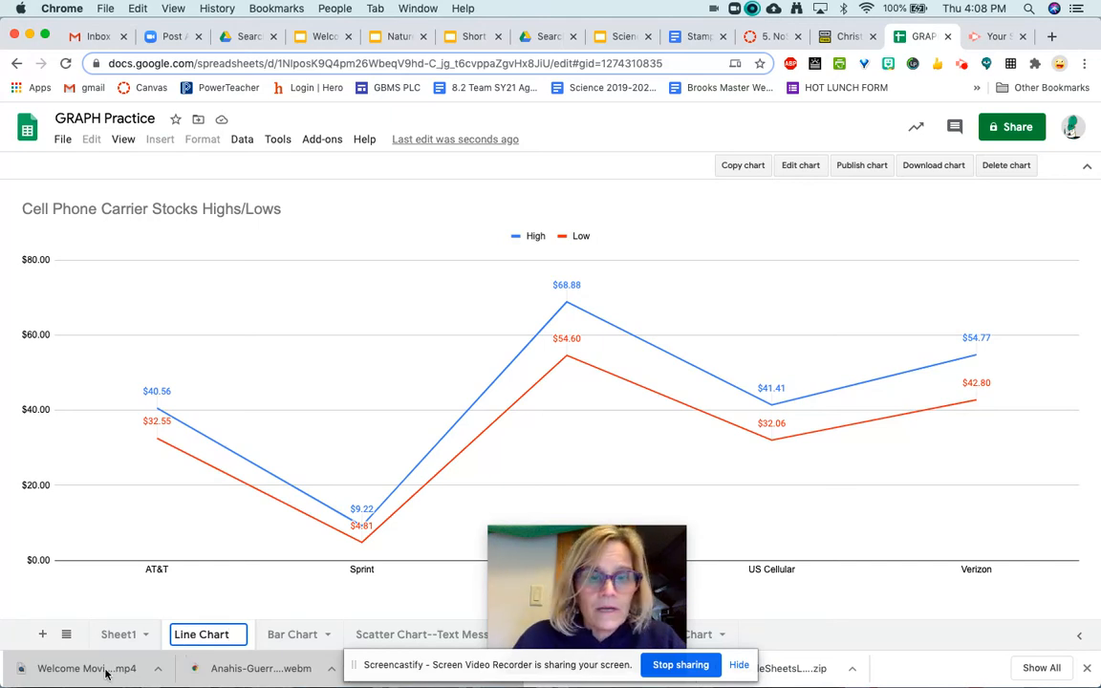
left_click_drag(643, 544, 436, 310)
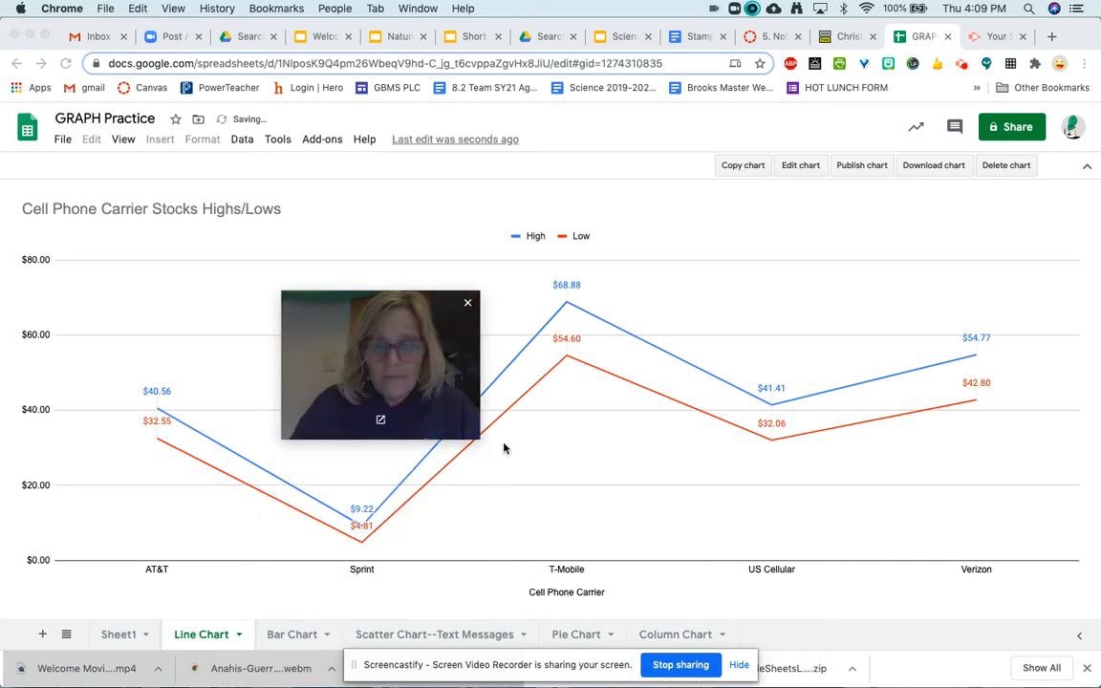
Step: View the social media chart on the Column Chart sheet and return to Sheet1
left_click(650, 639)
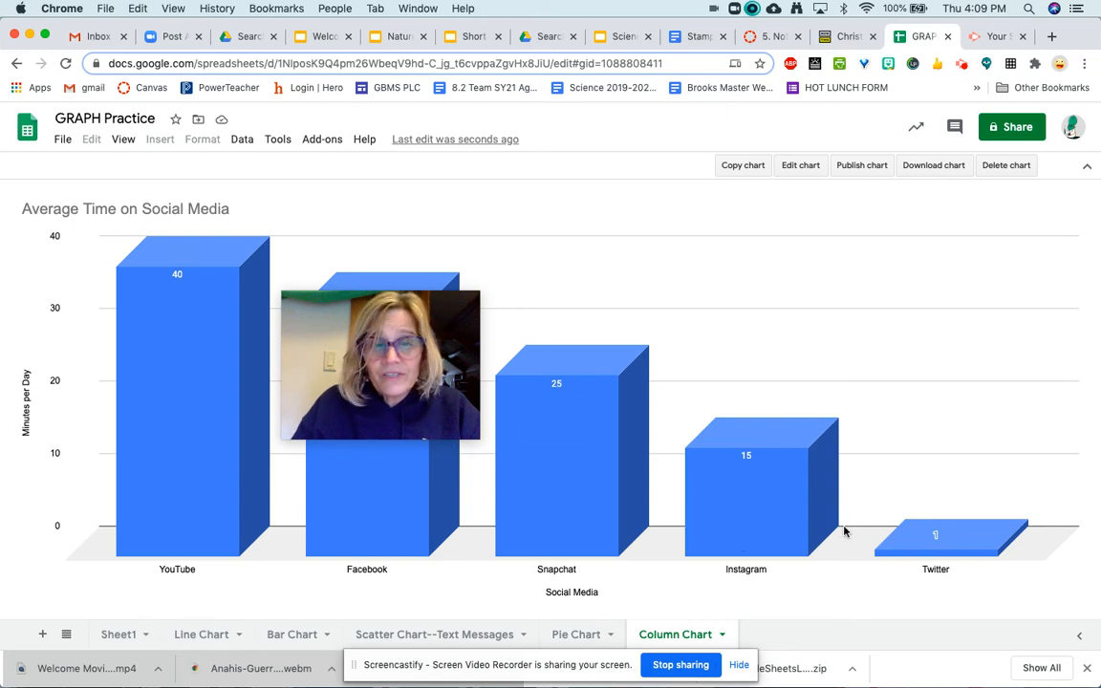
left_click(110, 634)
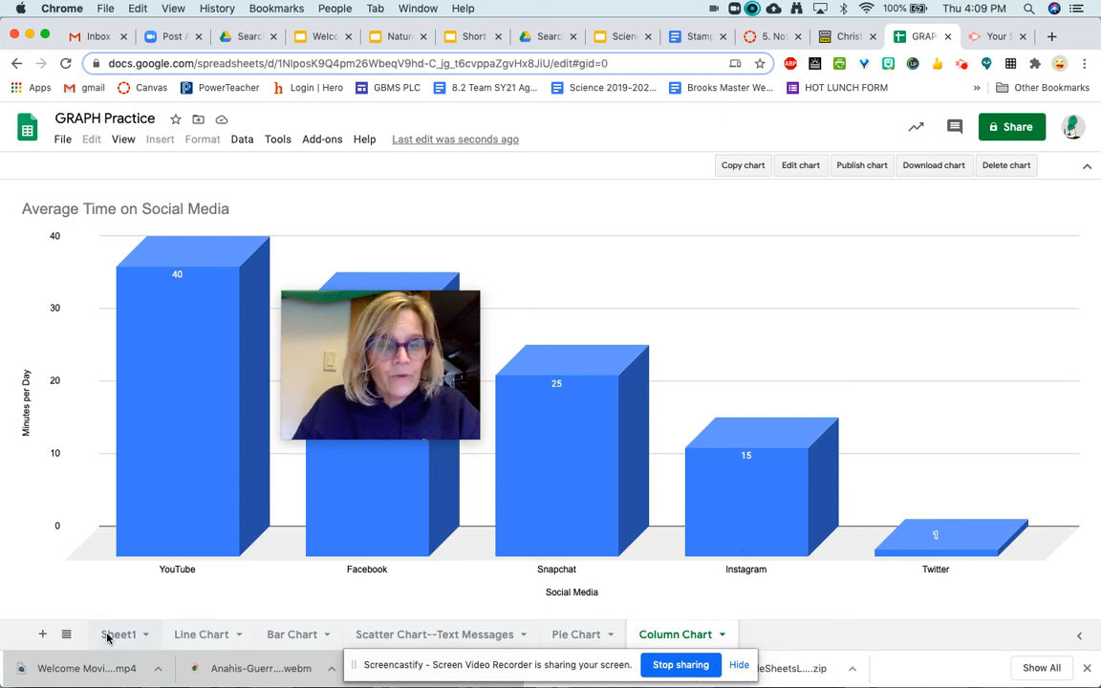
left_click(375, 313)
left_click_drag(374, 313, 368, 418)
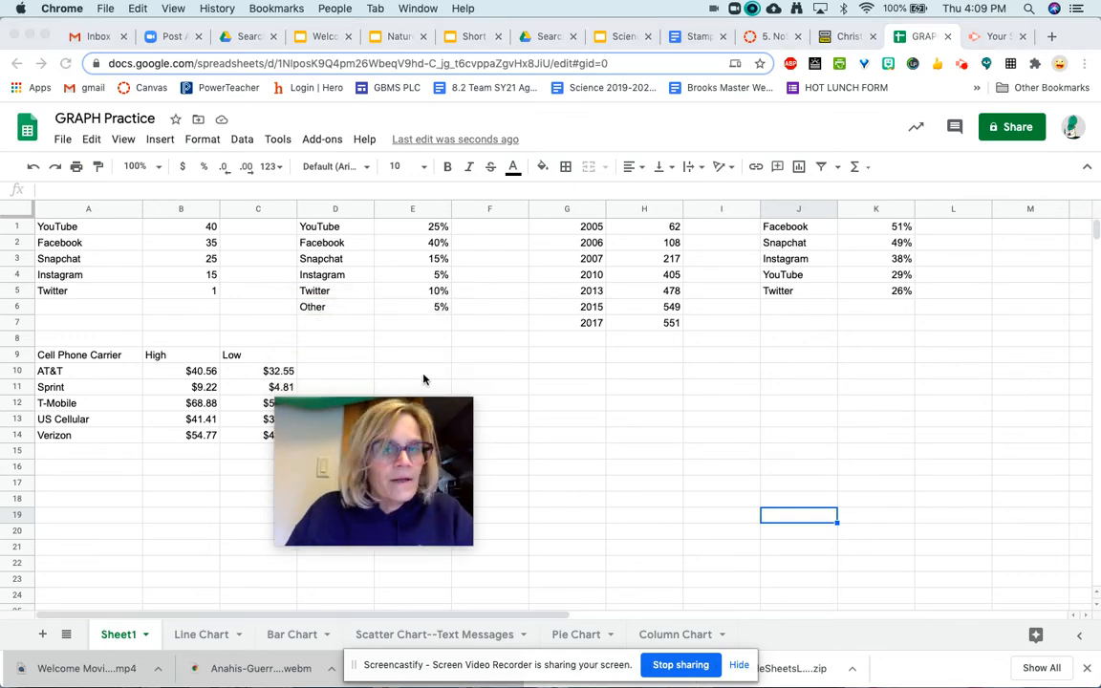
Step: Set the Twitter value in cell B5 of Sheet1 to 15
left_click(206, 297)
left_click(214, 292)
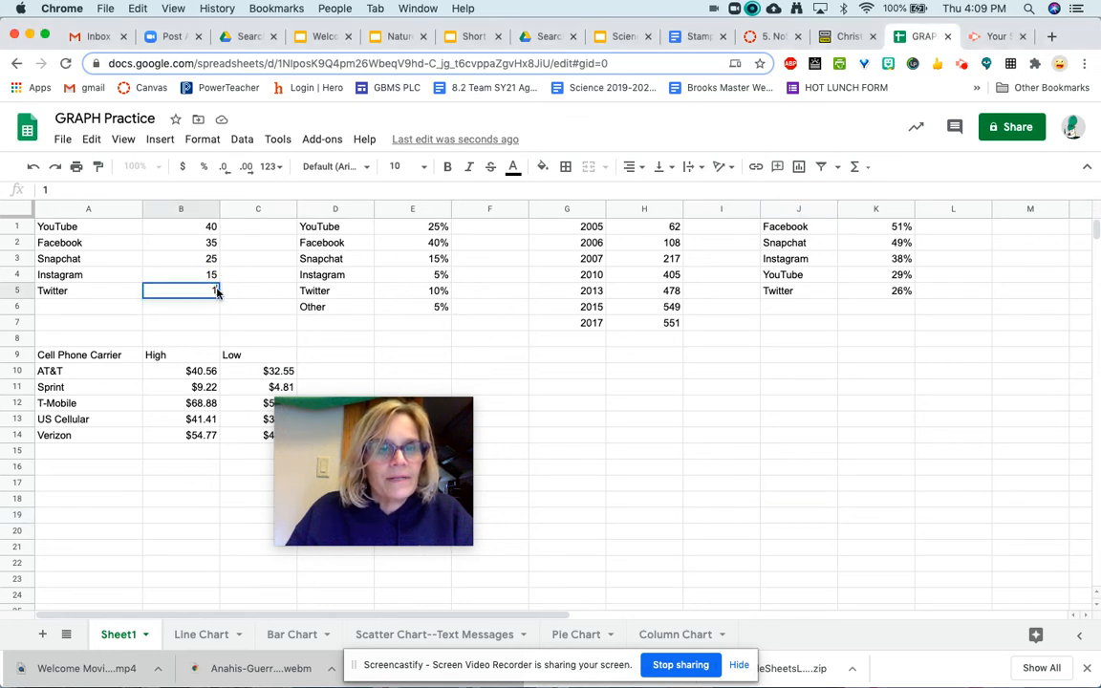
type("5")
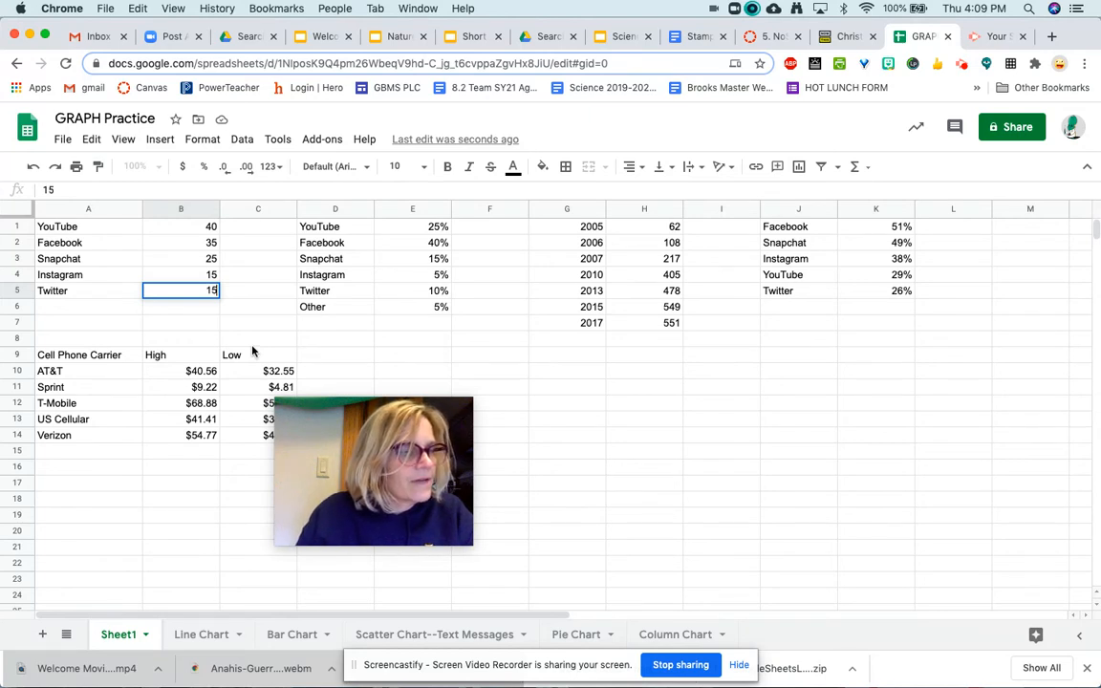
Step: Set the Instagram value in cell B4 to 20 and view the updated chart on the Column Chart sheet
left_click(194, 275)
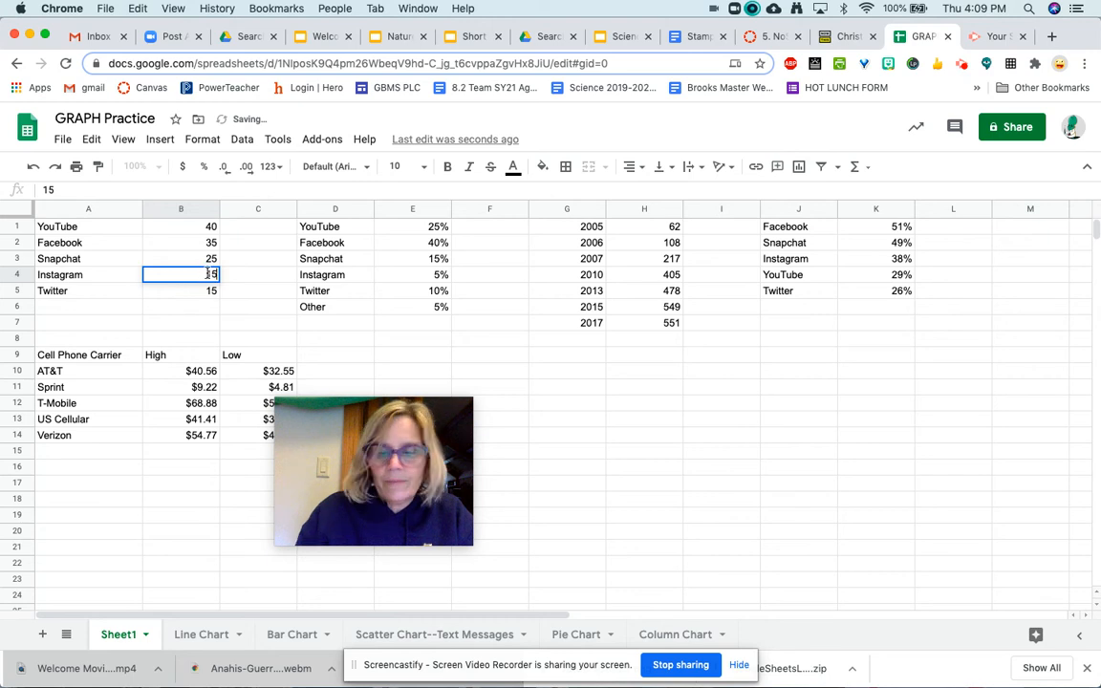
key("BackSpace")
type("2")
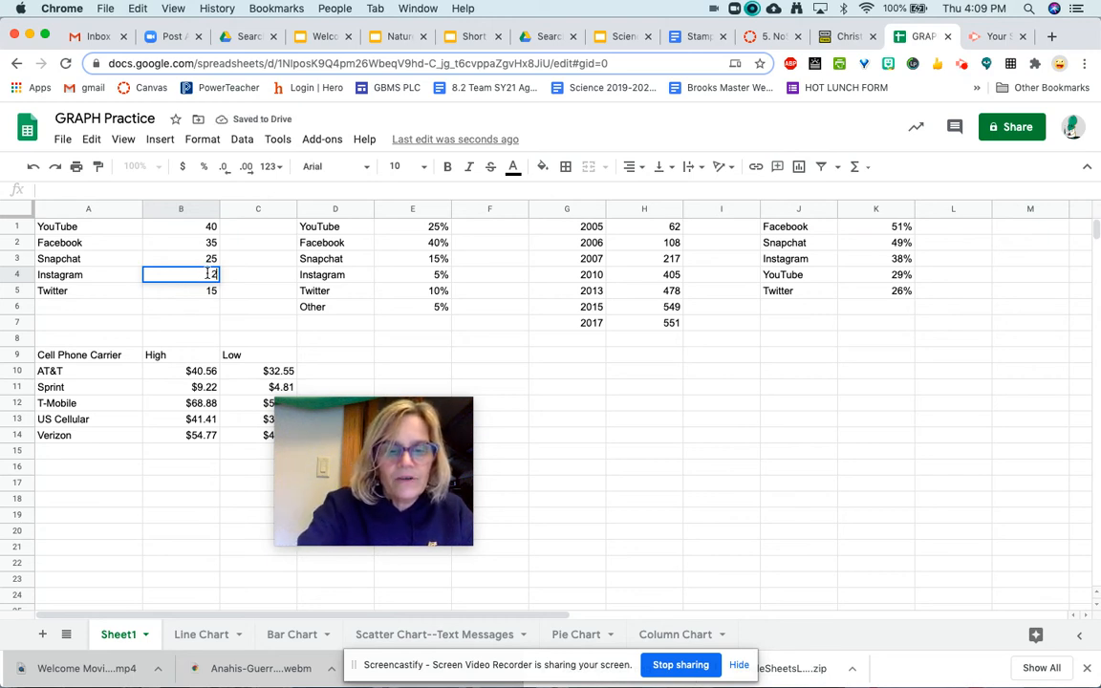
type("0")
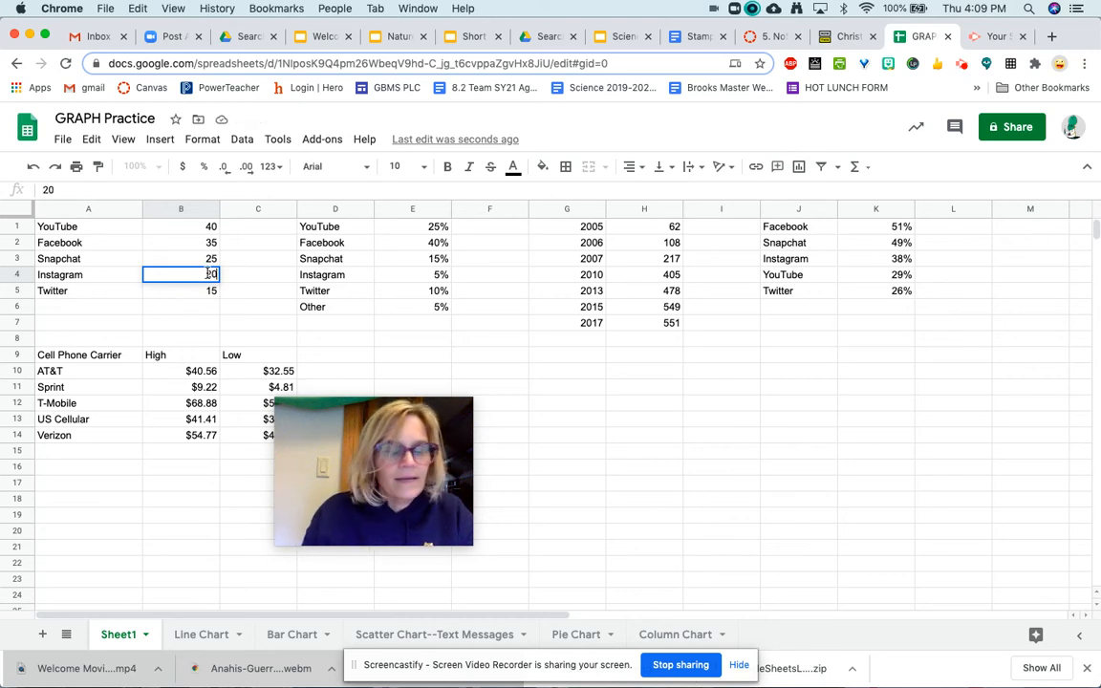
key("Return")
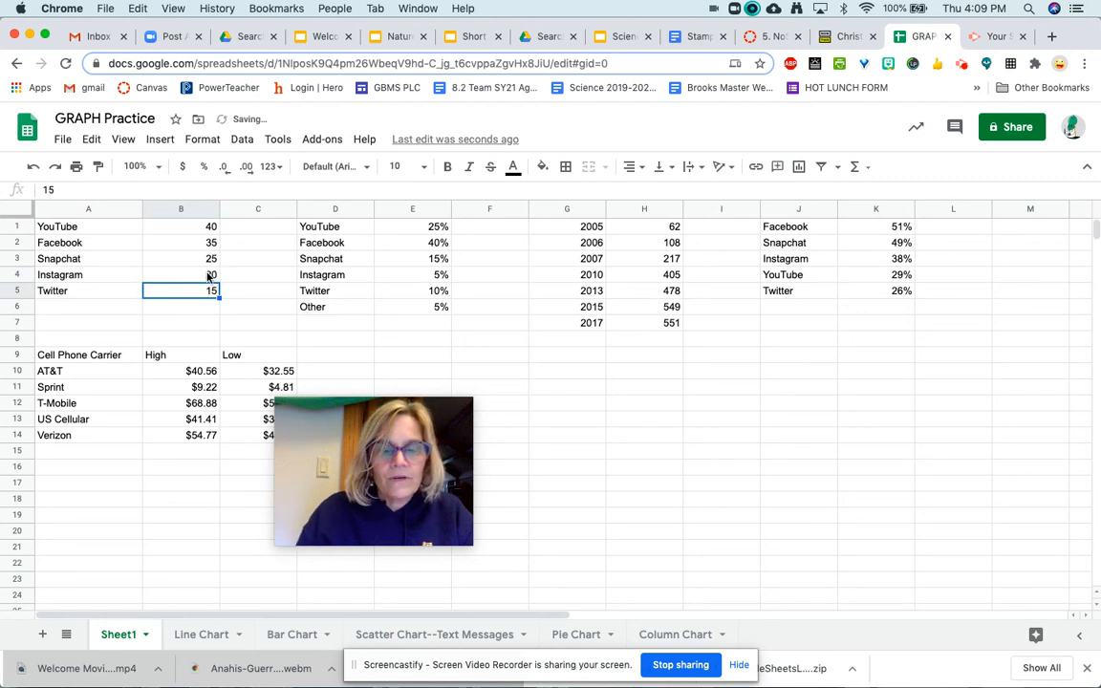
left_click(666, 634)
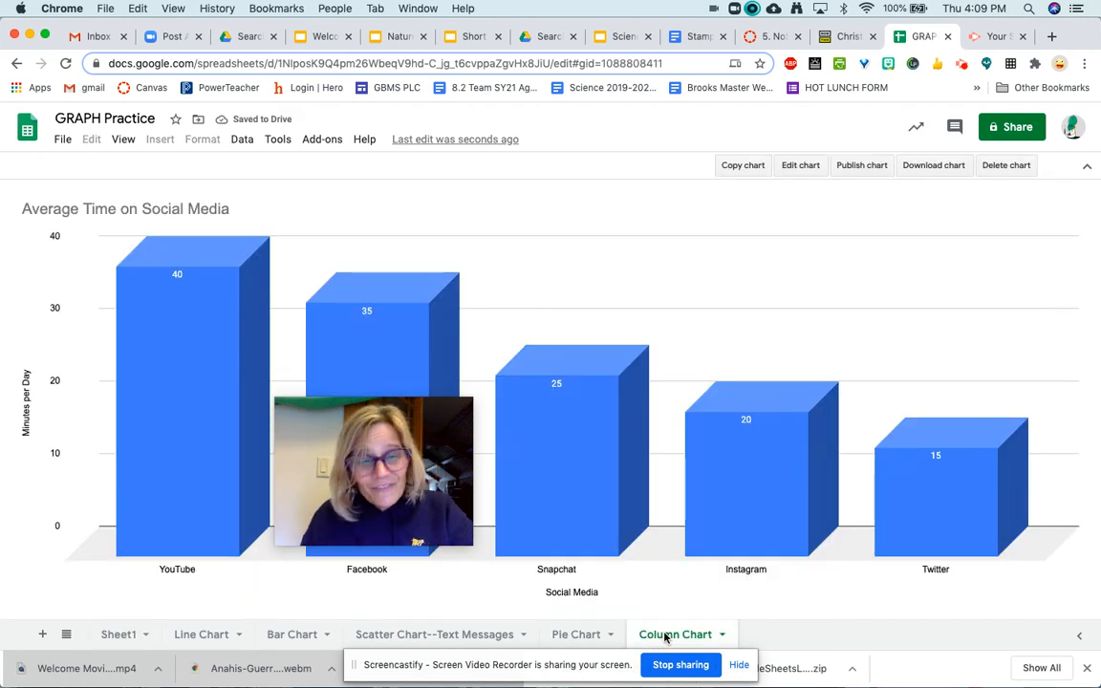